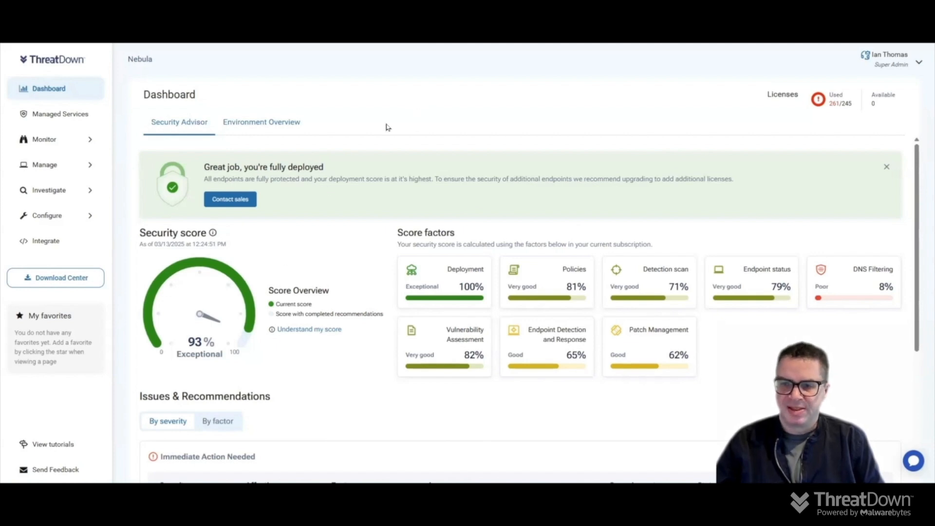
In Patch Management, select the Important OS patch for endpoint DESKTOP-IKLO5A4 and show the actions available for it
{"action": "left_click", "coordinate": [42, 165]}
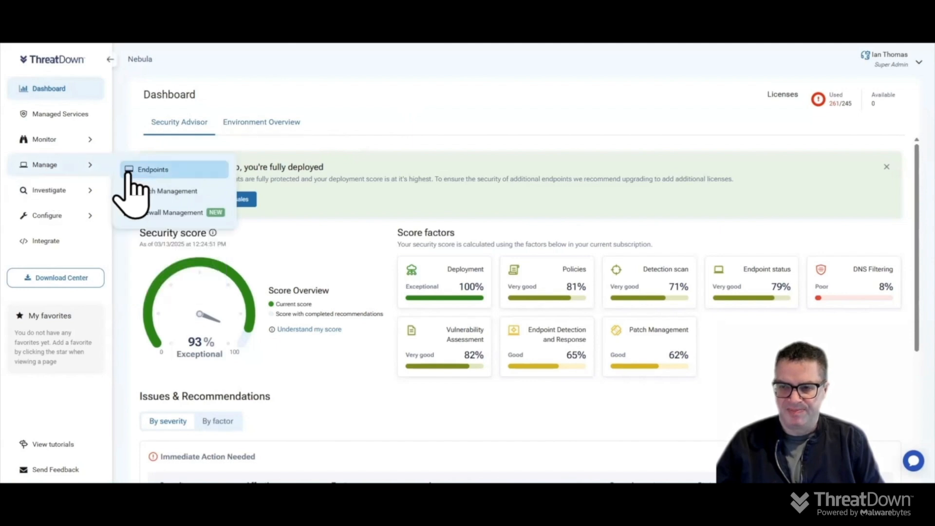
{"action": "left_click", "coordinate": [134, 191]}
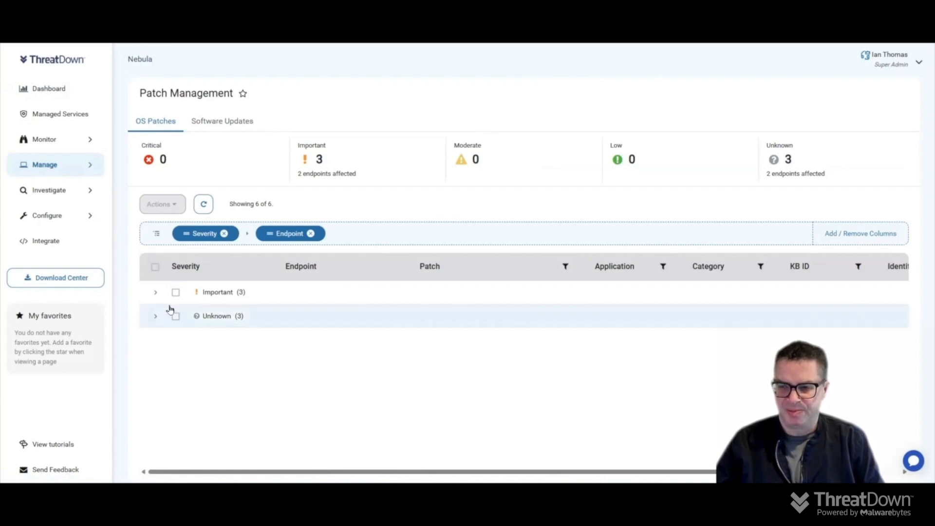
{"action": "left_click", "coordinate": [155, 294]}
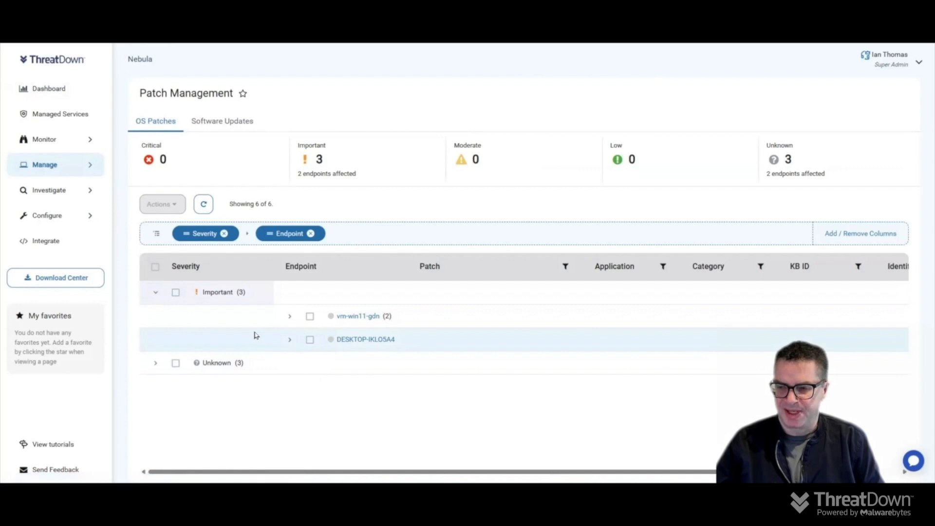
{"action": "left_click", "coordinate": [288, 342]}
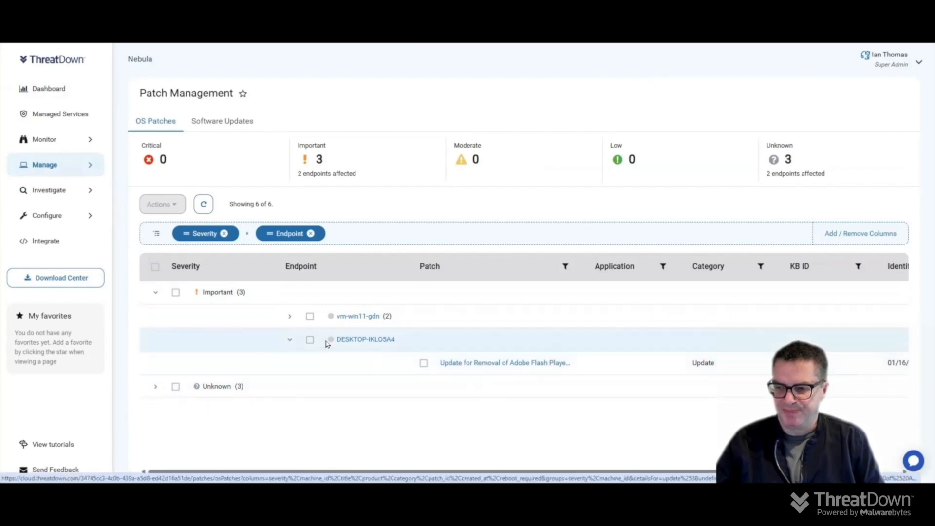
{"action": "left_click", "coordinate": [309, 340]}
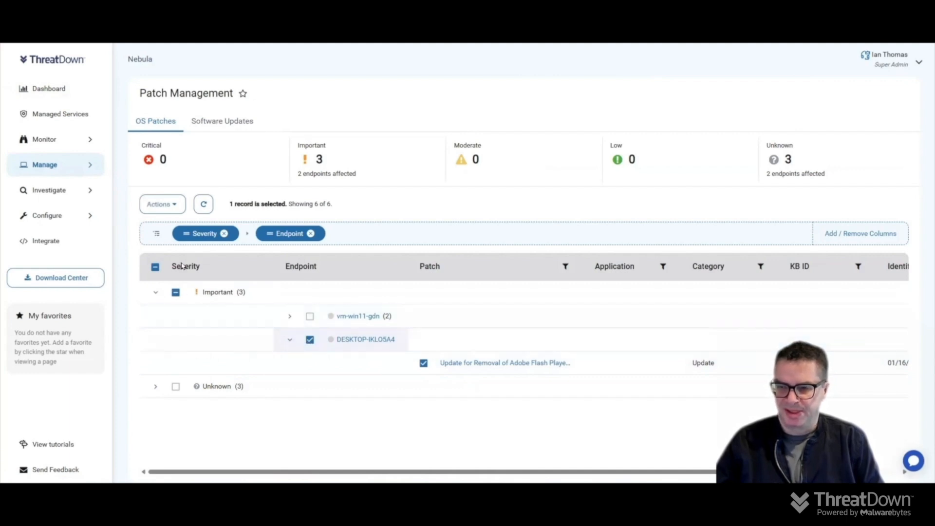
{"action": "left_click", "coordinate": [156, 208]}
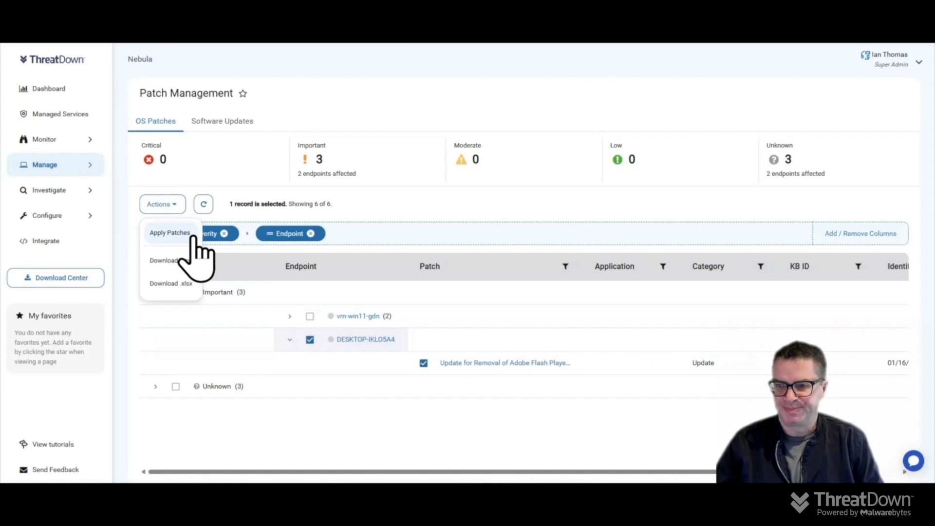
In the software updates, select the 7-Zip 19.00 update to 21.07 on the DESKTOP-VV1OIVV endpoint and show its available actions
{"action": "left_click", "coordinate": [221, 125]}
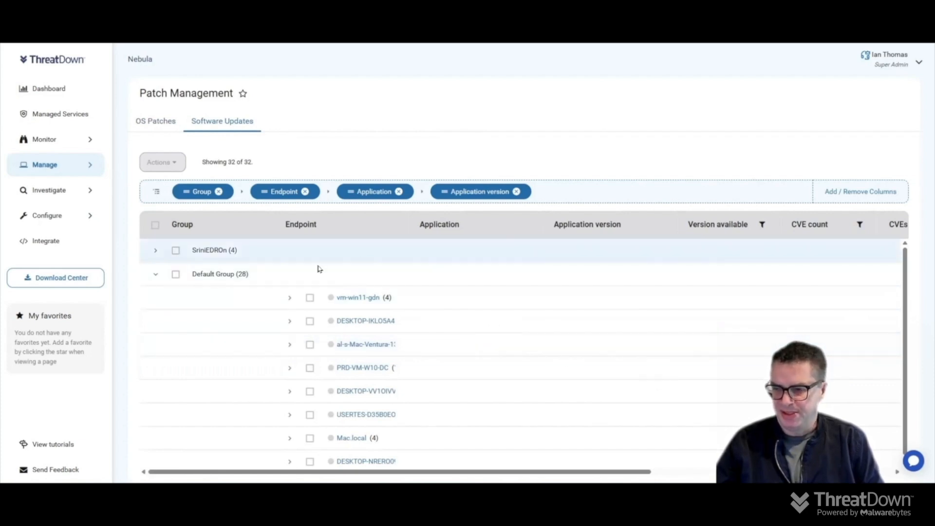
{"action": "left_click", "coordinate": [289, 393]}
{"action": "scroll", "coordinate": [610, 340], "scroll_direction": "down", "scroll_amount": 2}
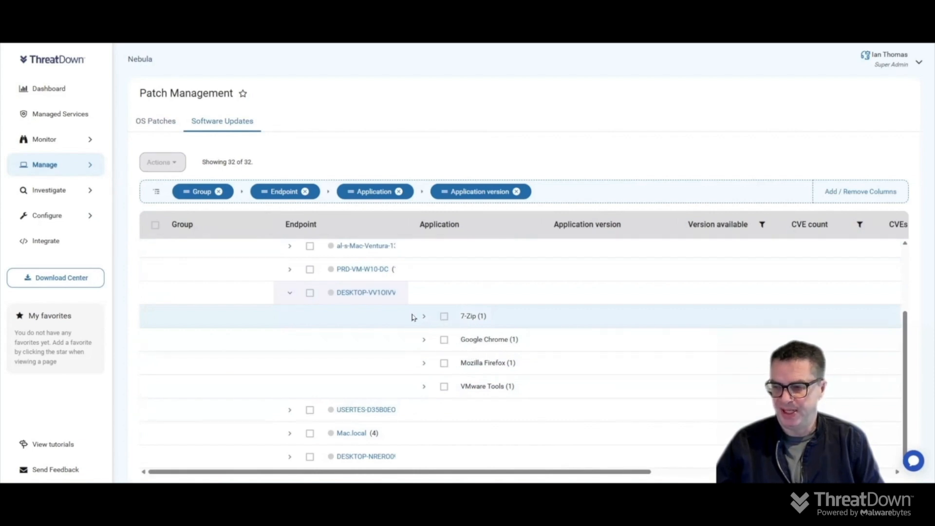
{"action": "left_click", "coordinate": [444, 317]}
{"action": "left_click", "coordinate": [424, 318]}
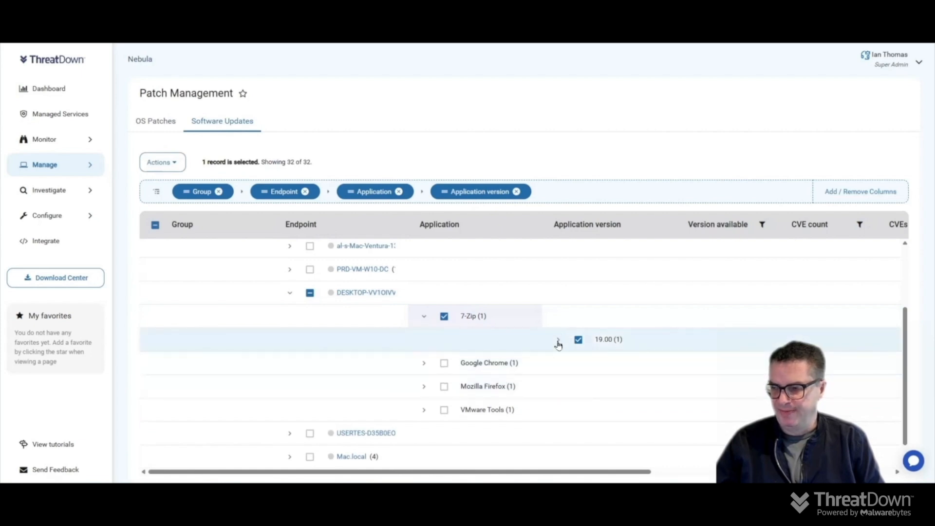
{"action": "left_click", "coordinate": [558, 341]}
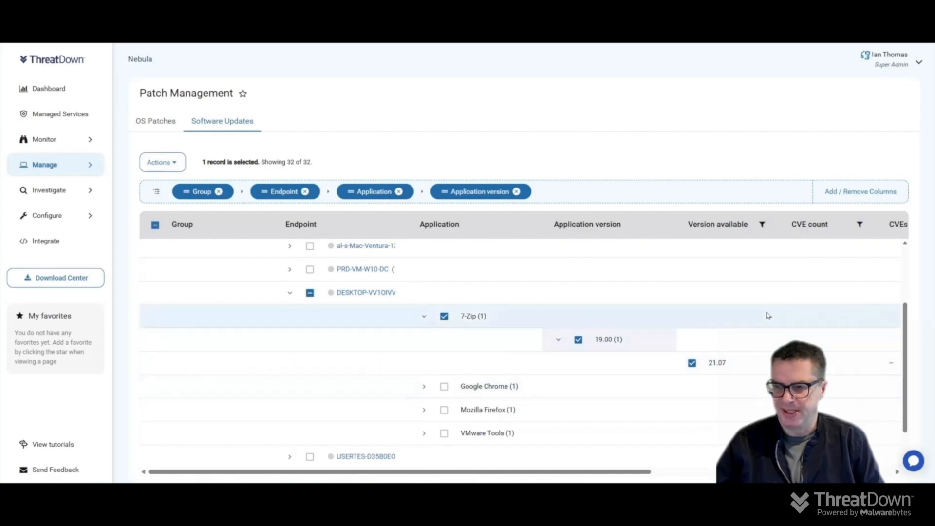
{"action": "left_click", "coordinate": [155, 167]}
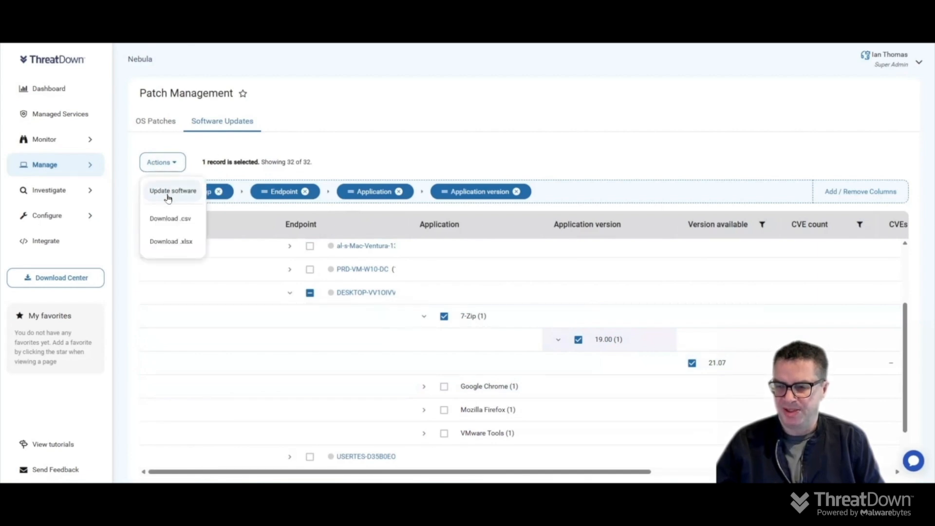
Extend the selection to all software updates of the DESKTOP-VV1OIVV endpoint and show the available actions
{"action": "left_click", "coordinate": [309, 293]}
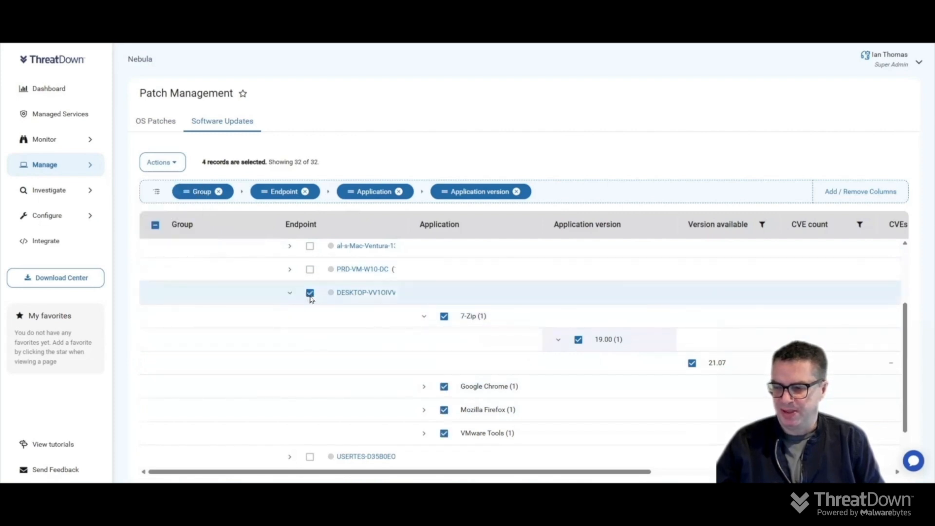
{"action": "left_click", "coordinate": [424, 316]}
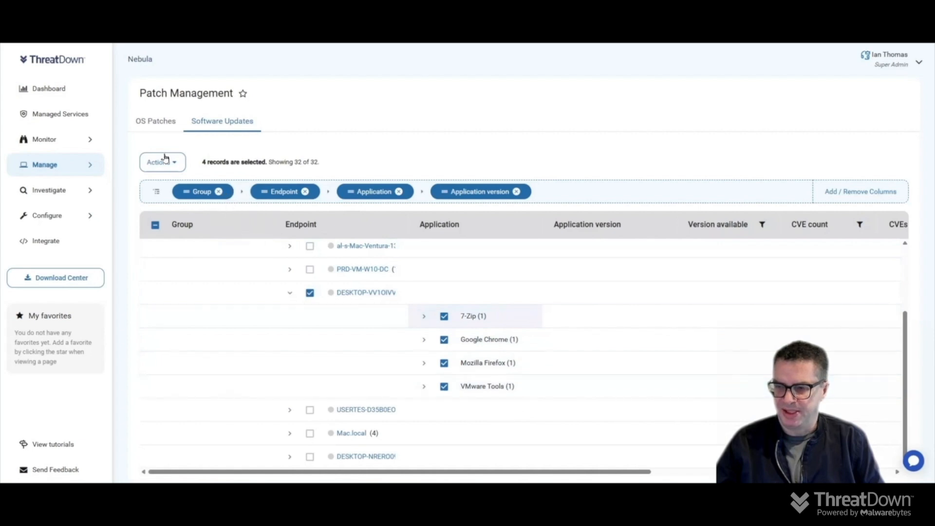
{"action": "left_click", "coordinate": [152, 164]}
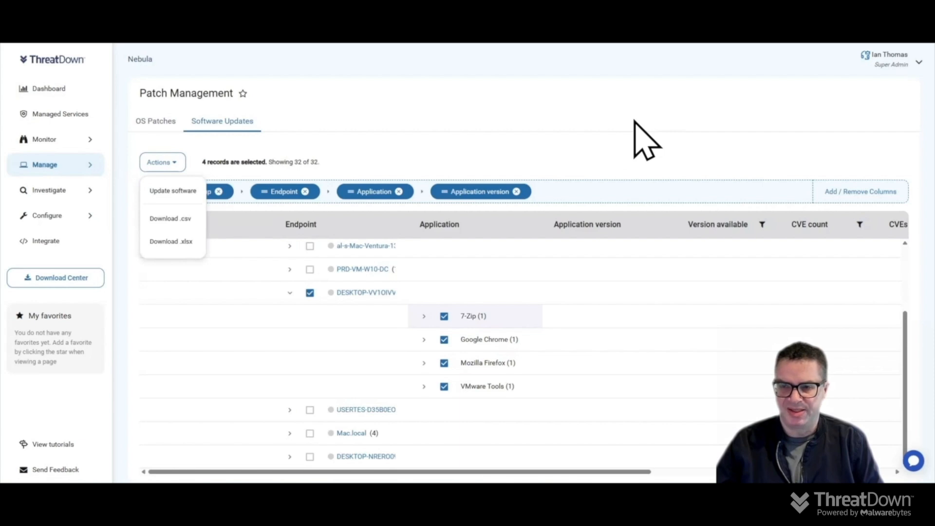
Create a new schedule named "OS updates" with the type Install OS Patches
{"action": "mouse_move", "coordinate": [47, 223]}
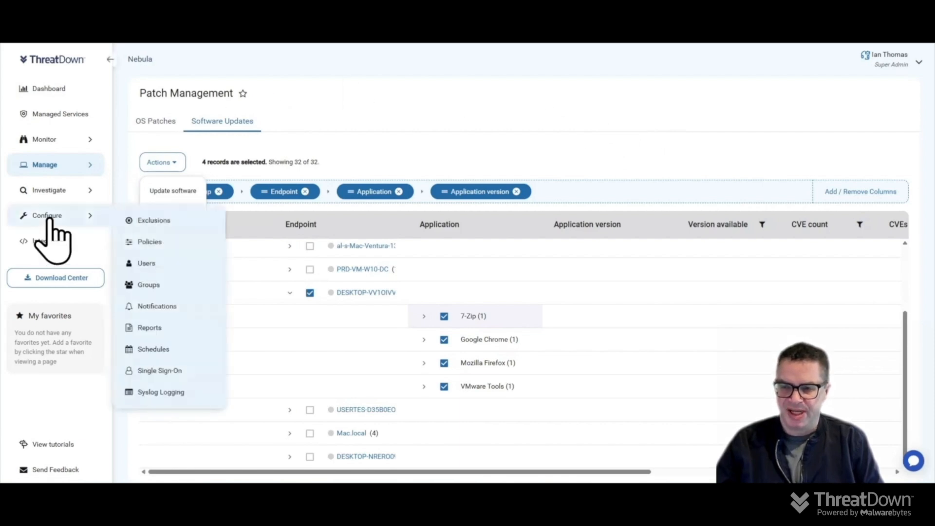
{"action": "left_click", "coordinate": [154, 348]}
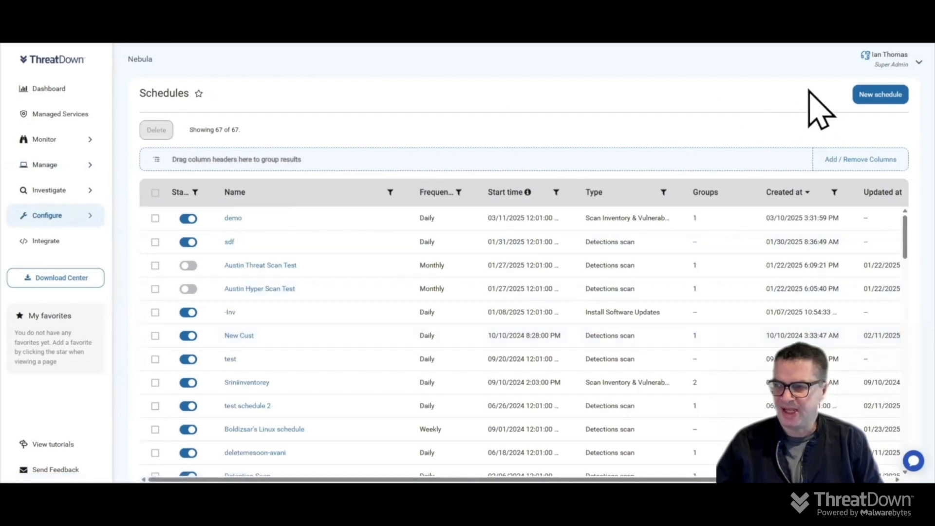
{"action": "left_click", "coordinate": [888, 95]}
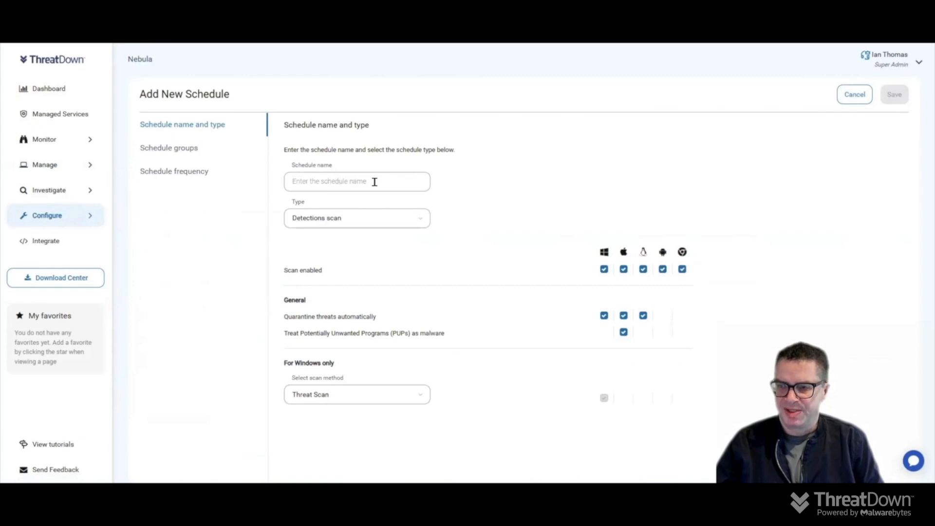
{"action": "left_click", "coordinate": [375, 182]}
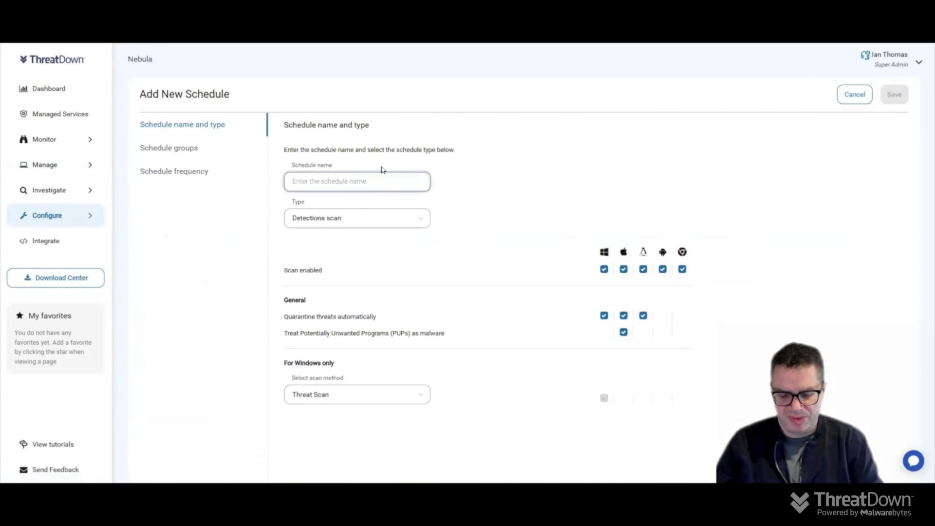
{"action": "type", "text": "OS upda"}
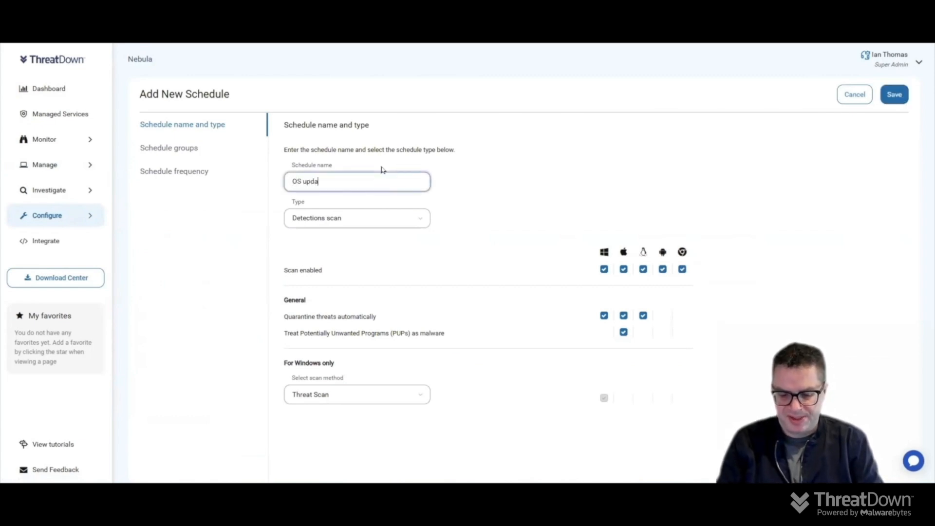
{"action": "type", "text": "tes"}
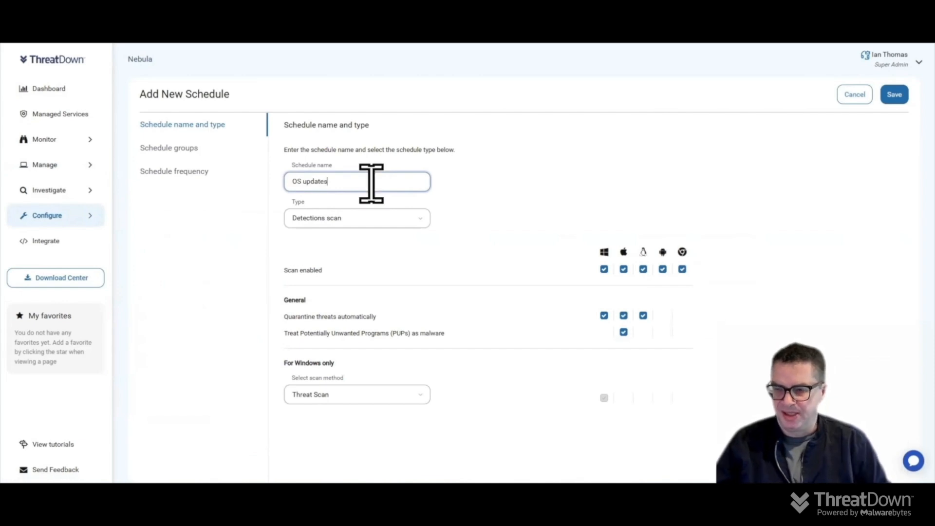
{"action": "left_click", "coordinate": [372, 222]}
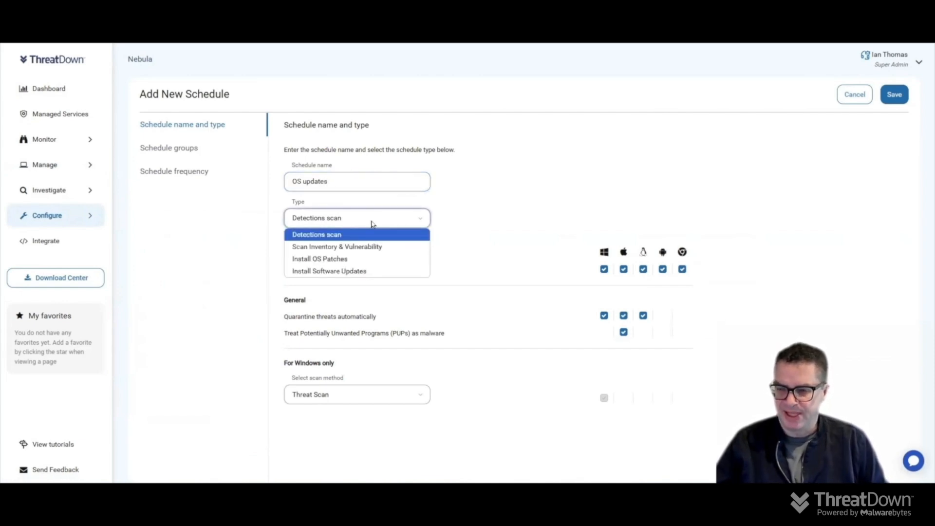
{"action": "left_click", "coordinate": [362, 259]}
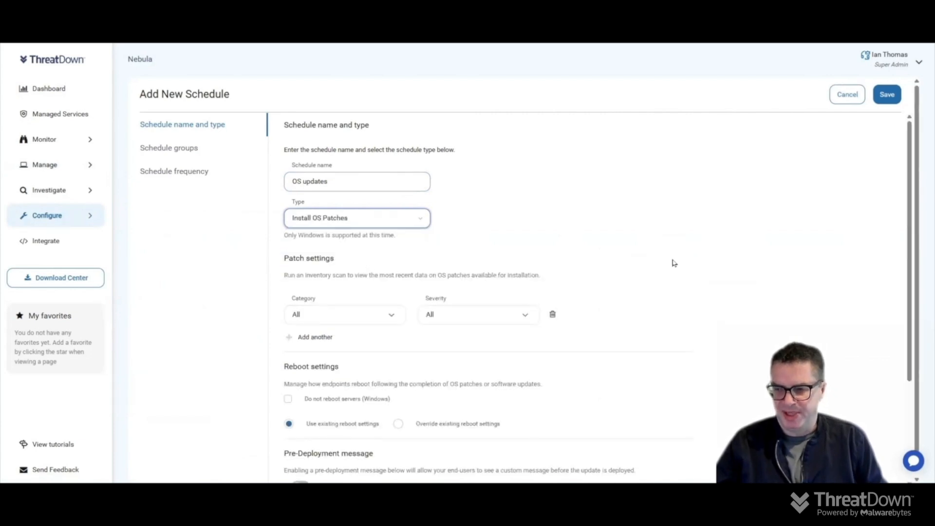
Review the patch categories in the patch settings and restrict the severity to Critical and Important
{"action": "scroll", "coordinate": [664, 274], "scroll_direction": "down", "scroll_amount": 2}
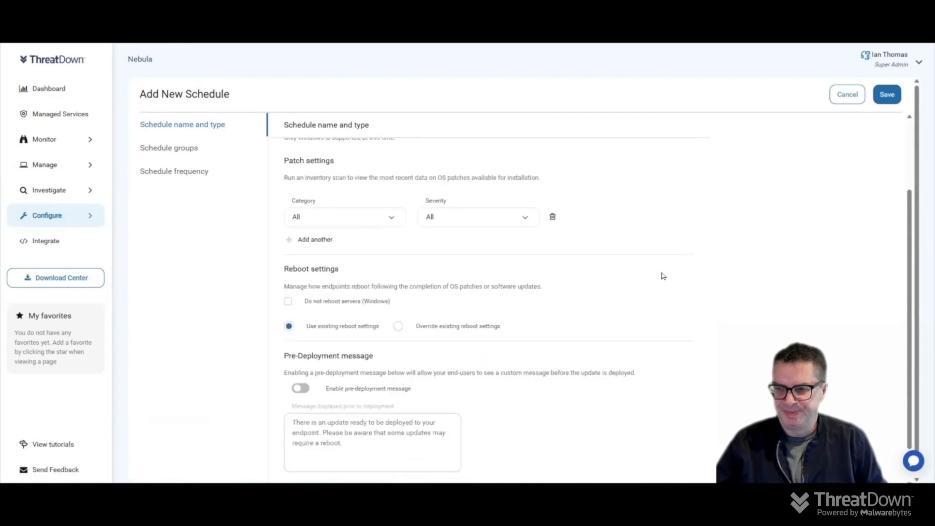
{"action": "left_click", "coordinate": [356, 216]}
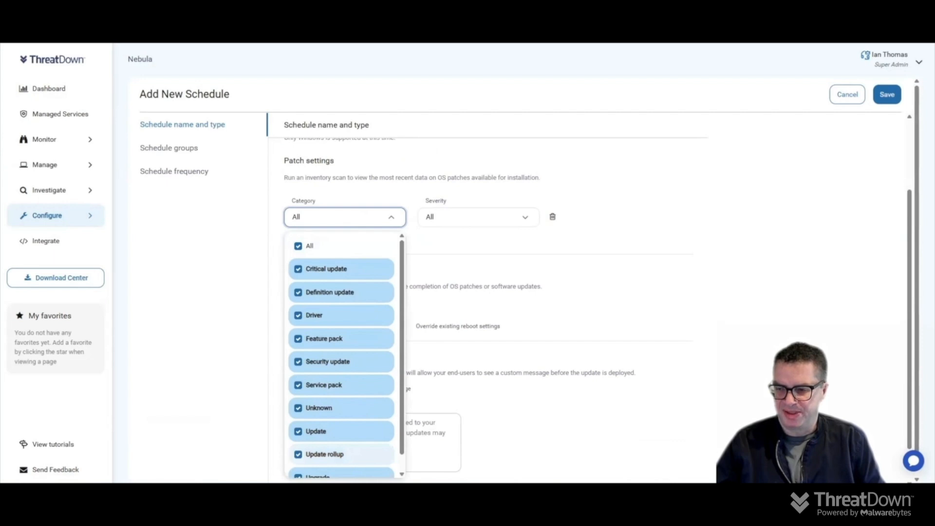
{"action": "scroll", "coordinate": [363, 397], "scroll_direction": "down", "scroll_amount": 1}
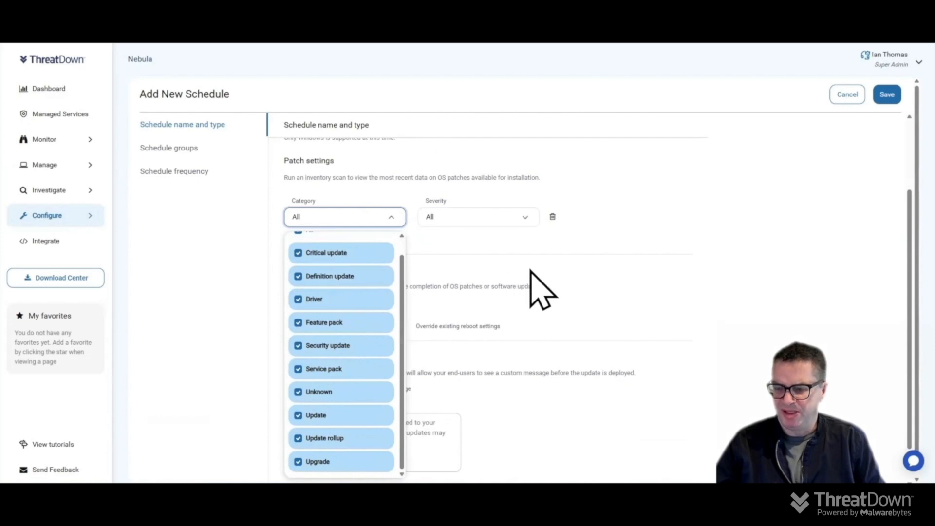
{"action": "left_click", "coordinate": [497, 215]}
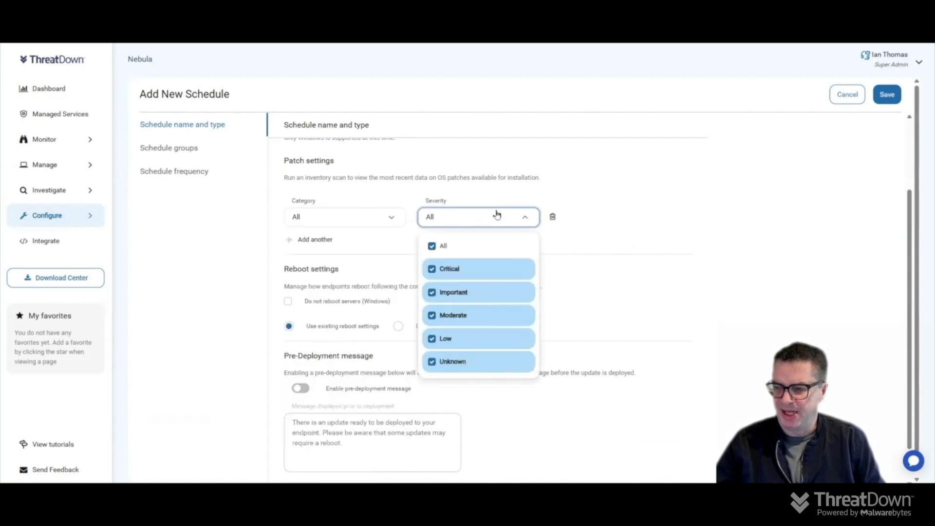
{"action": "left_click", "coordinate": [432, 246]}
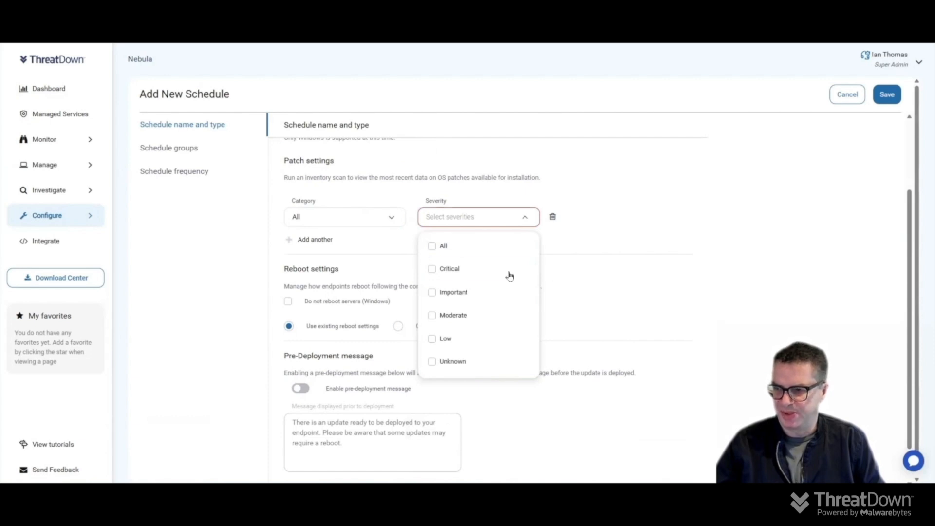
{"action": "left_click", "coordinate": [448, 268]}
{"action": "left_click", "coordinate": [464, 293]}
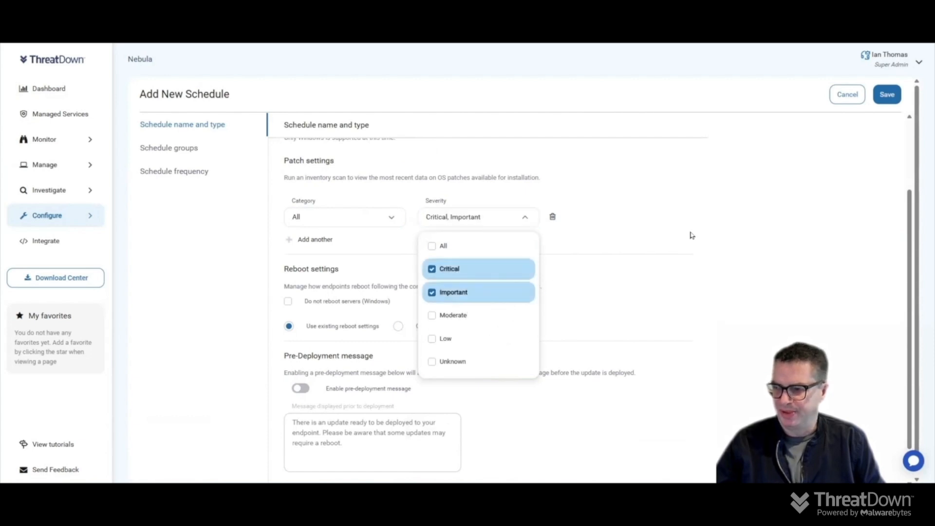
{"action": "left_click", "coordinate": [672, 198]}
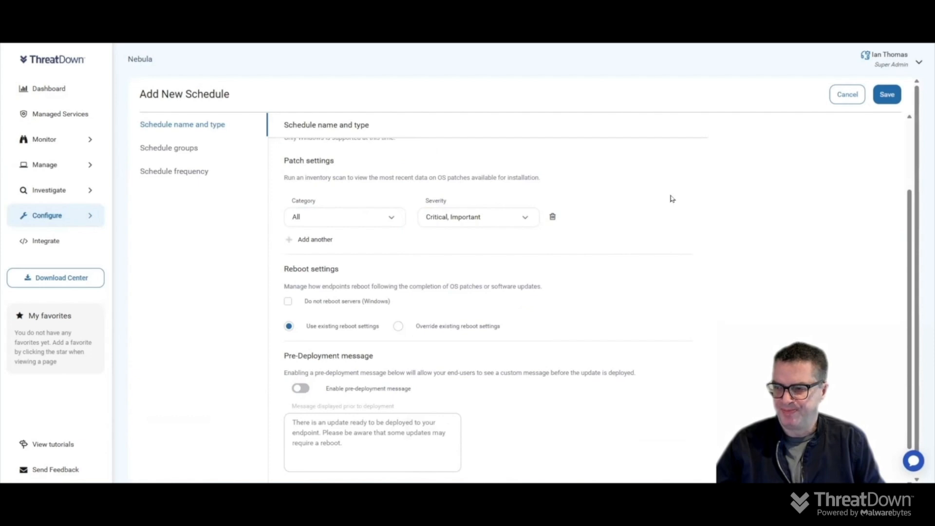
Enable the pre-deployment message for the schedule and review its patch, reboot and delay settings
{"action": "scroll", "coordinate": [298, 294], "scroll_direction": "down", "scroll_amount": 1}
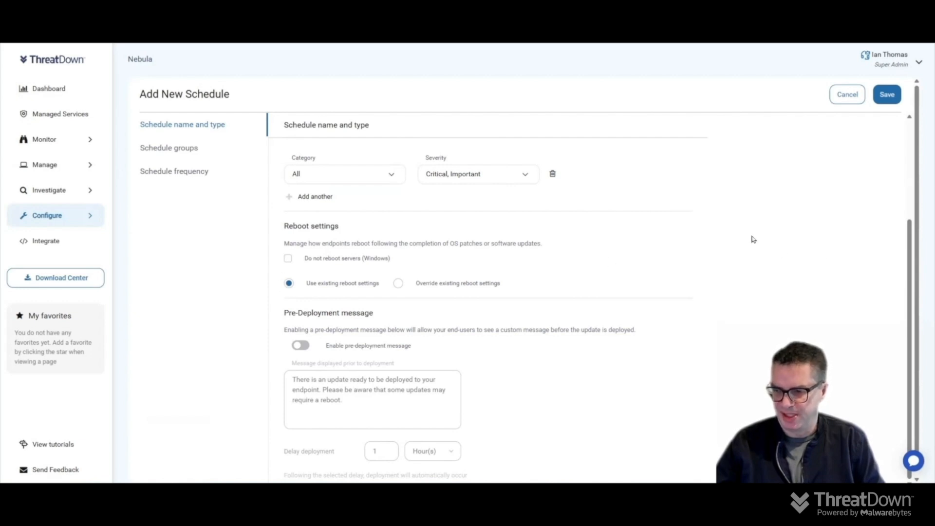
{"action": "left_click", "coordinate": [298, 348]}
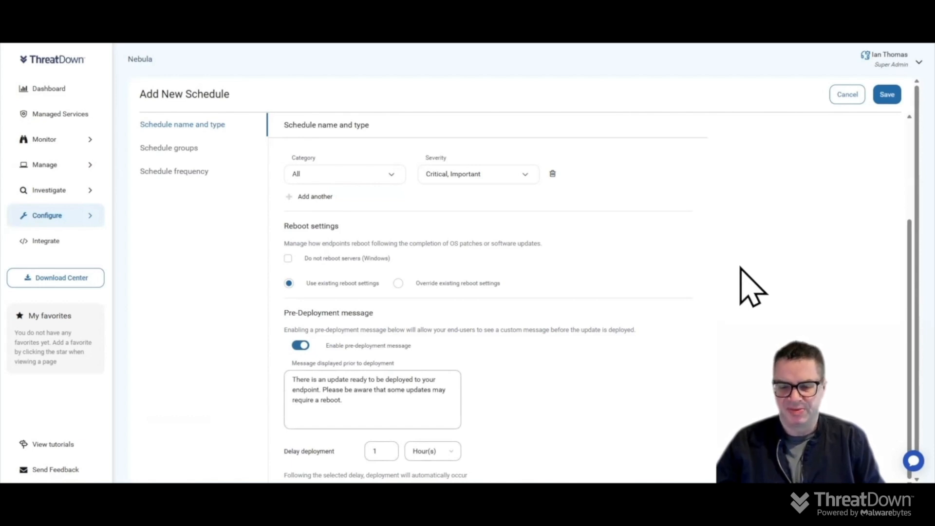
{"action": "scroll", "coordinate": [745, 351], "scroll_direction": "down", "scroll_amount": 1}
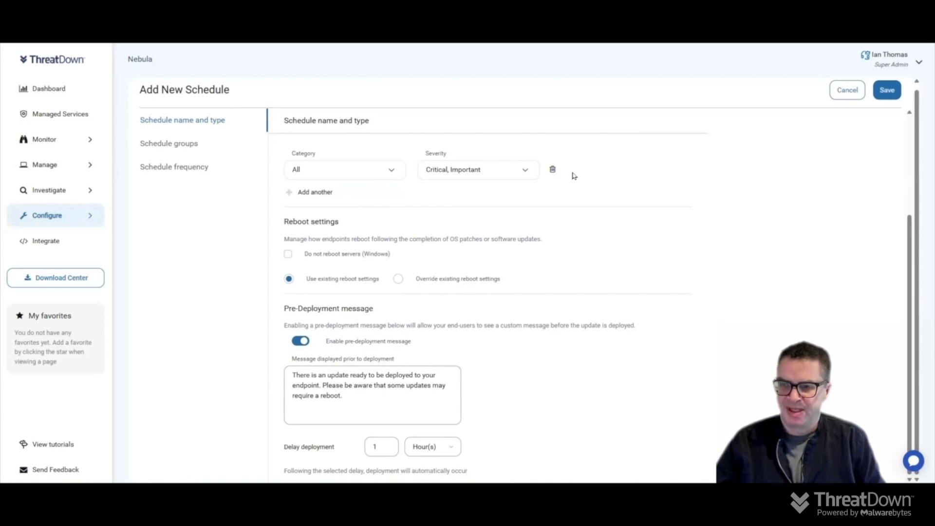
{"action": "scroll", "coordinate": [707, 241], "scroll_direction": "up", "scroll_amount": 3}
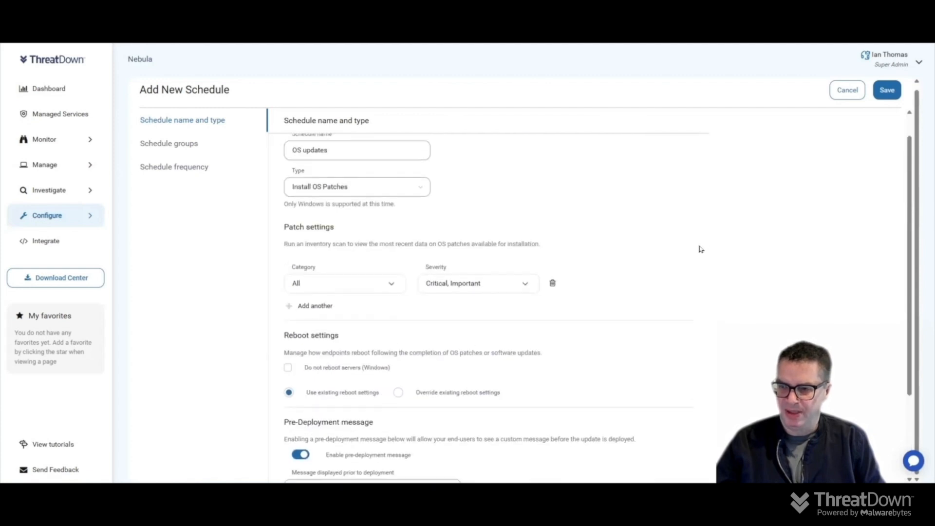
{"action": "scroll", "coordinate": [699, 250], "scroll_direction": "down", "scroll_amount": 3}
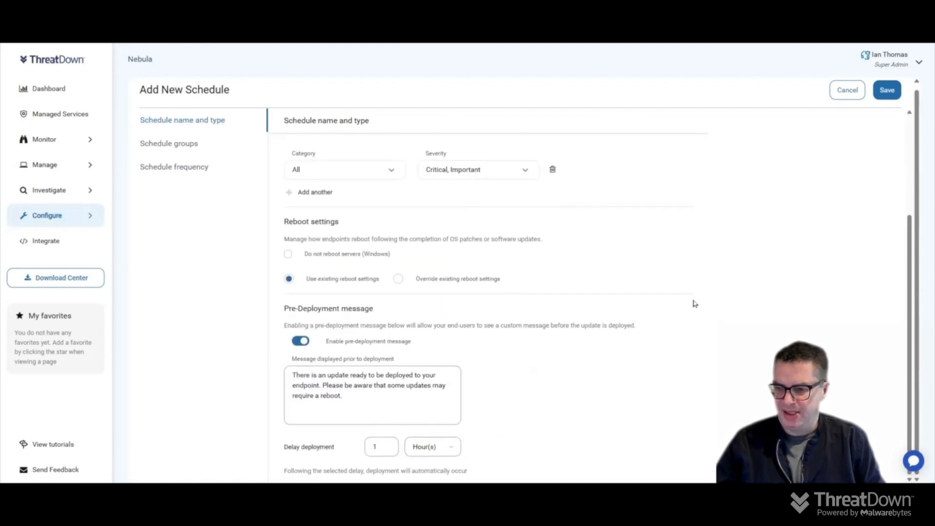
Assign the schedule to the Default Group and discard the new schedule after reviewing its frequency settings
{"action": "left_click", "coordinate": [176, 146]}
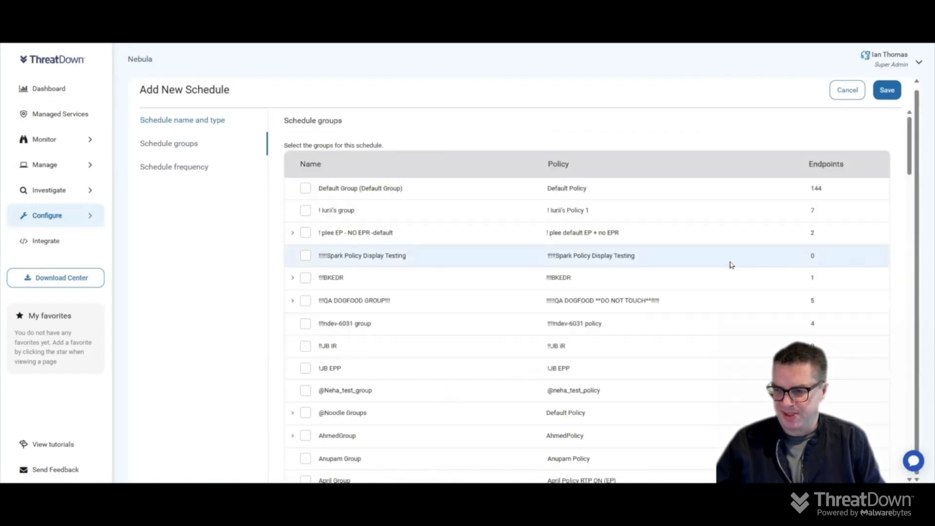
{"action": "left_click", "coordinate": [306, 189]}
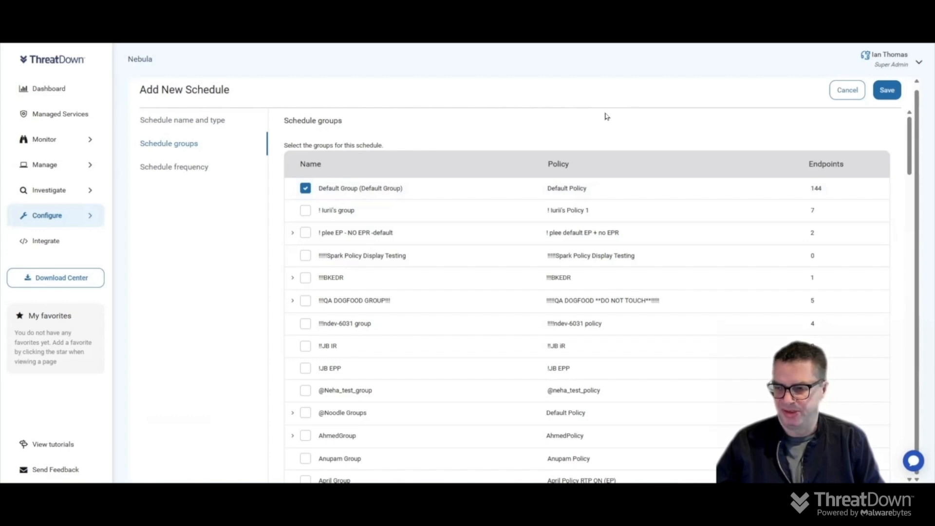
{"action": "left_click", "coordinate": [191, 172]}
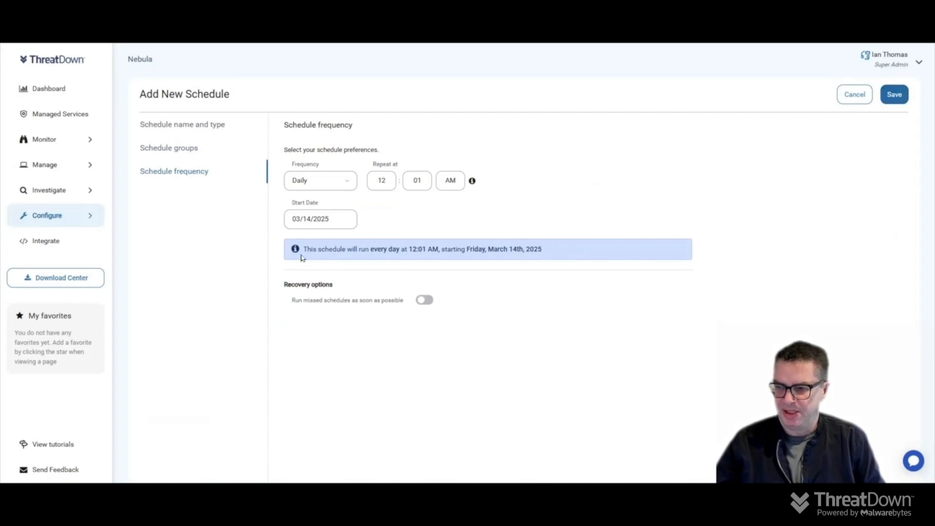
{"action": "left_click", "coordinate": [853, 95]}
Go to the reports configuration and start a new report named "OS Patch report"
{"action": "mouse_move", "coordinate": [53, 217]}
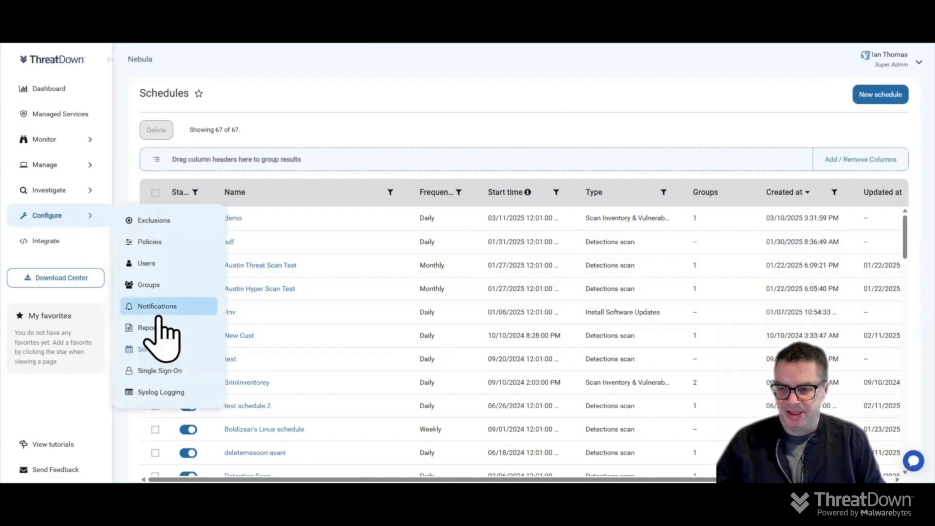
{"action": "left_click", "coordinate": [153, 329]}
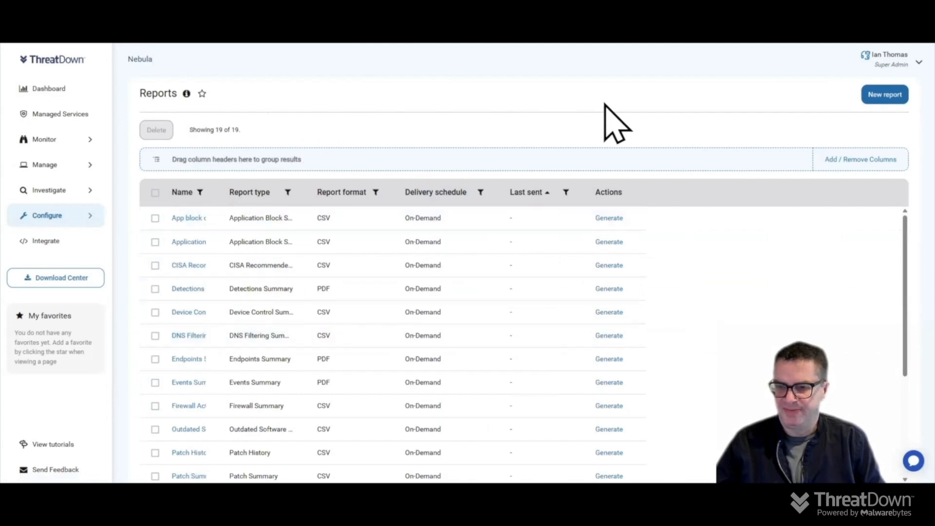
{"action": "left_click", "coordinate": [879, 102]}
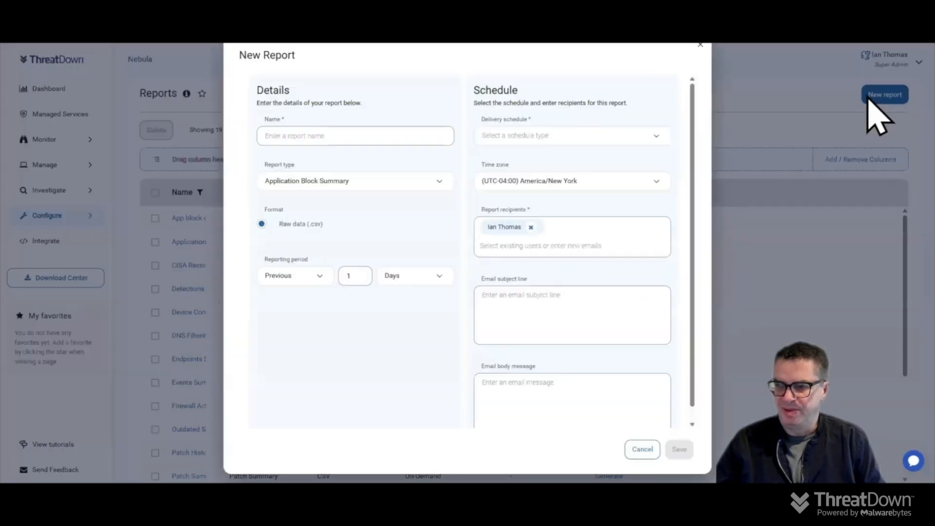
{"action": "left_click", "coordinate": [396, 135]}
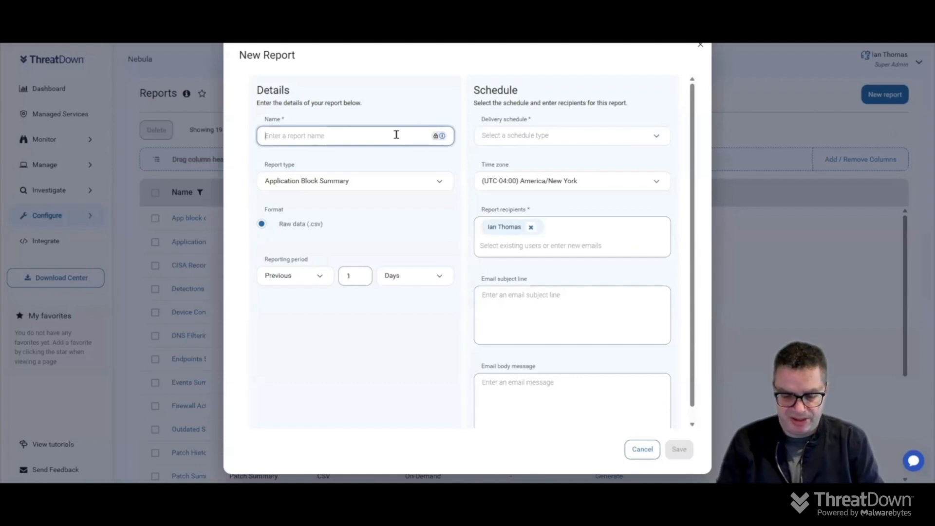
{"action": "type", "text": "OS Pat"}
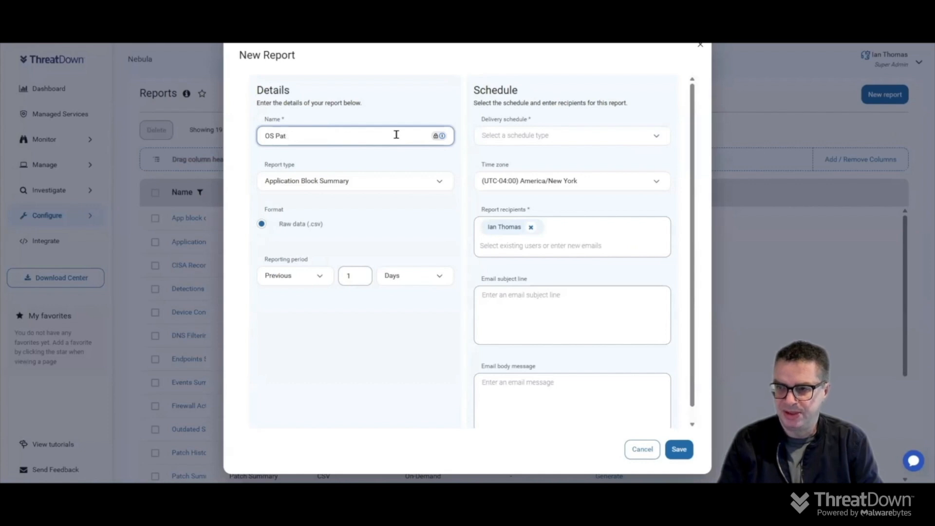
{"action": "type", "text": "hch report"}
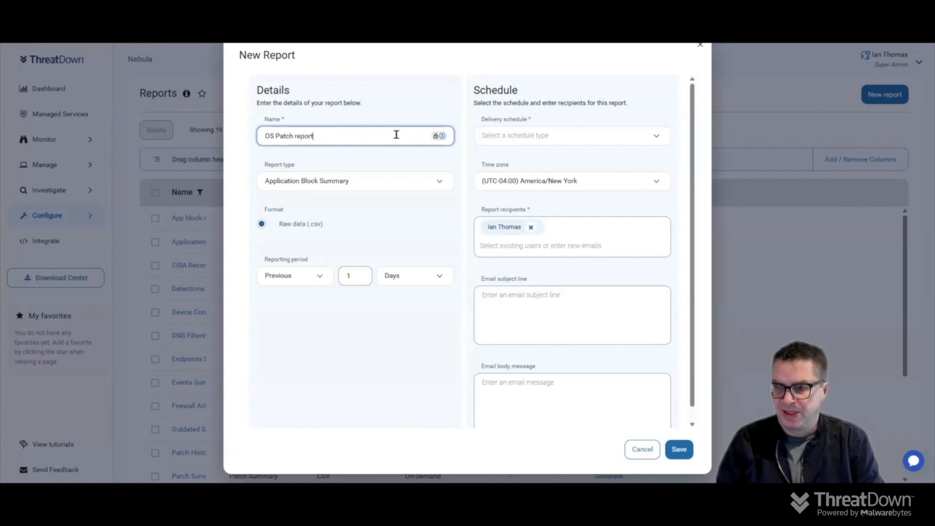
Set the report type to Patch Summary and the reporting period to the previous 1 day
{"action": "left_click", "coordinate": [390, 182]}
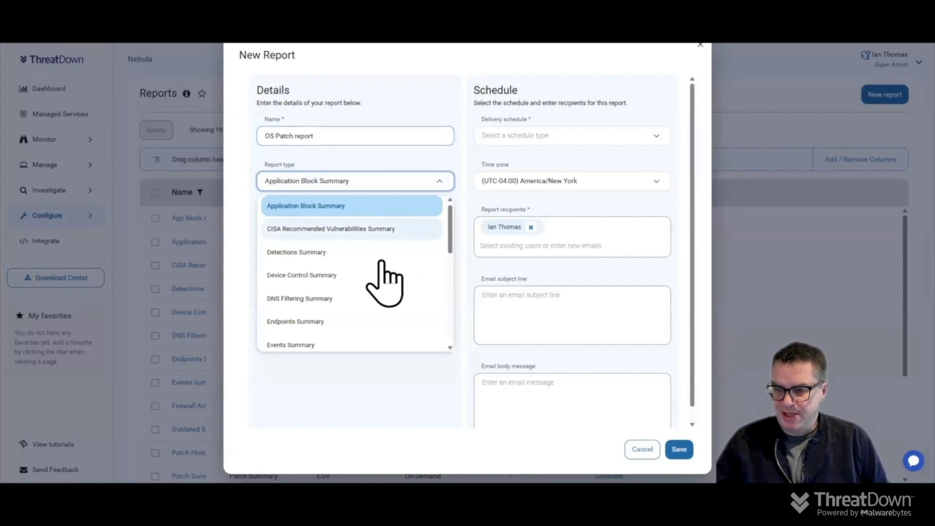
{"action": "scroll", "coordinate": [382, 265], "scroll_direction": "down", "scroll_amount": 3}
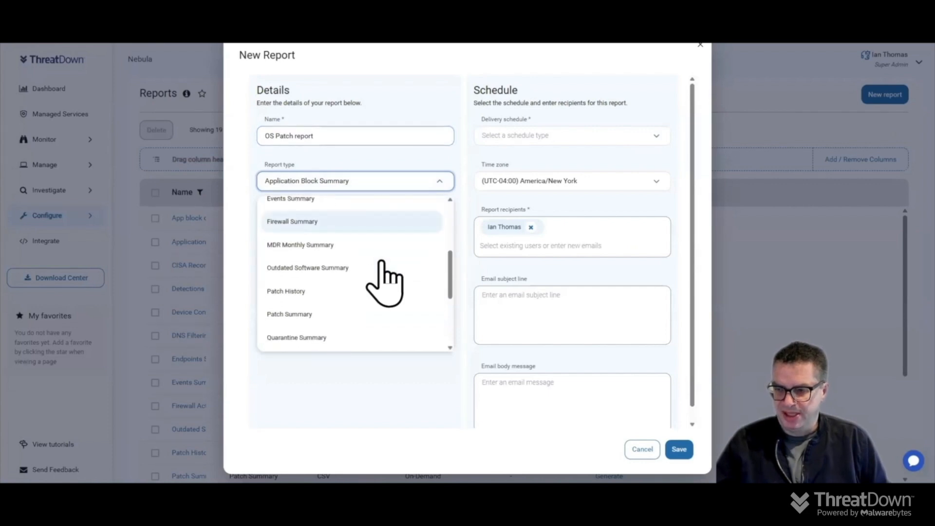
{"action": "left_click", "coordinate": [333, 309]}
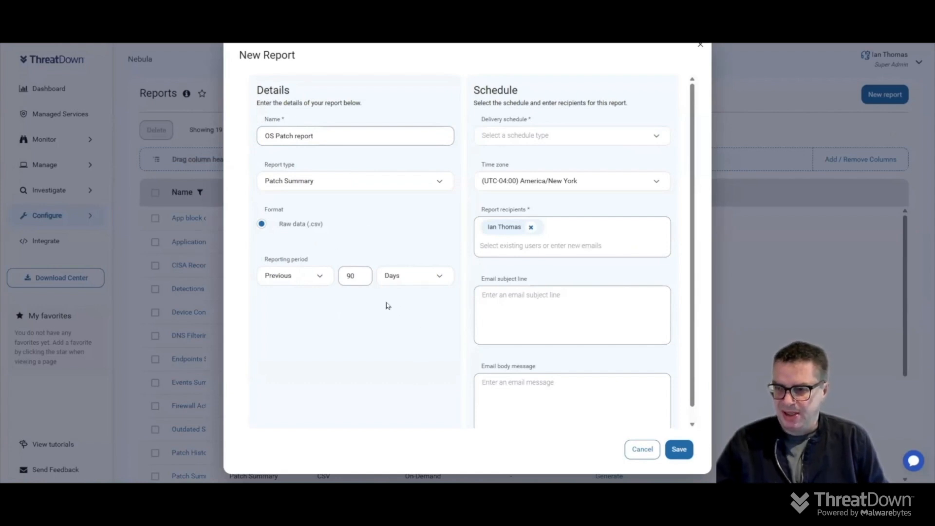
{"action": "double_click", "coordinate": [351, 275]}
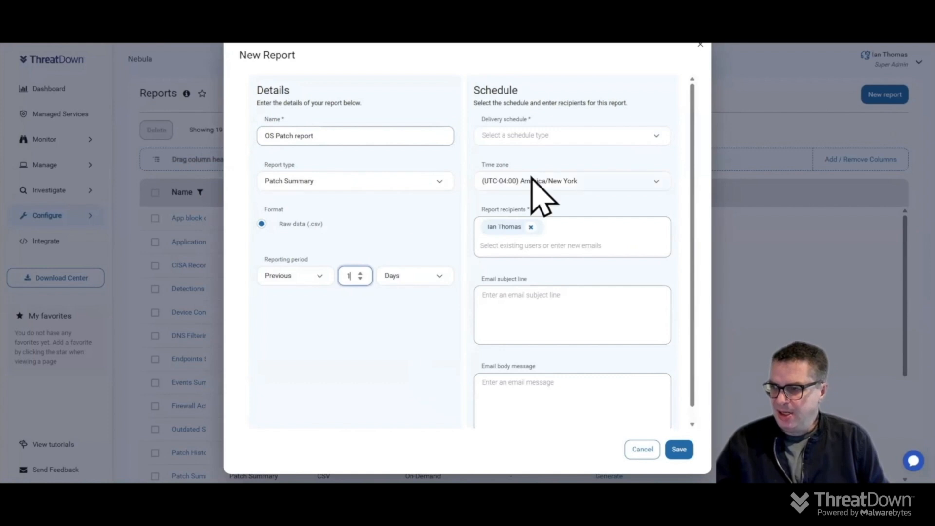
Choose Daily as the report's delivery schedule and discard the new report without saving
{"action": "left_click", "coordinate": [619, 141]}
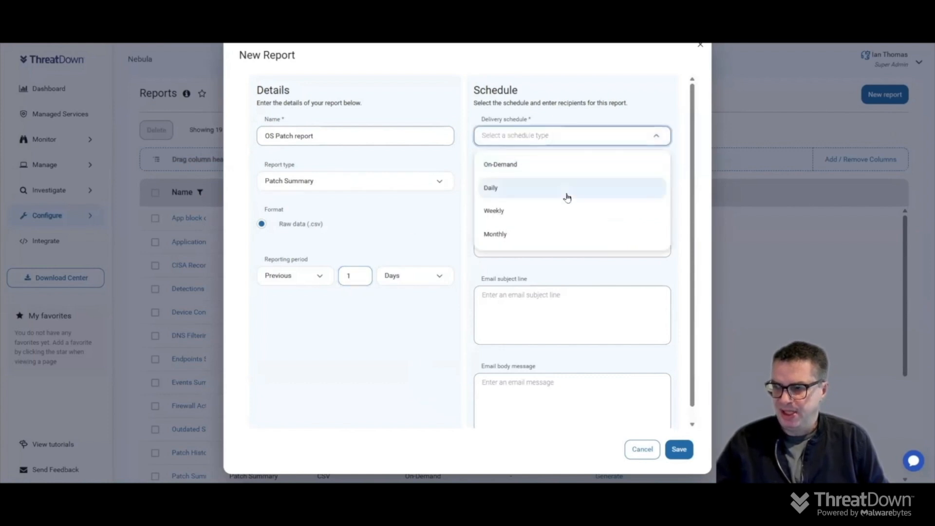
{"action": "left_click", "coordinate": [568, 192]}
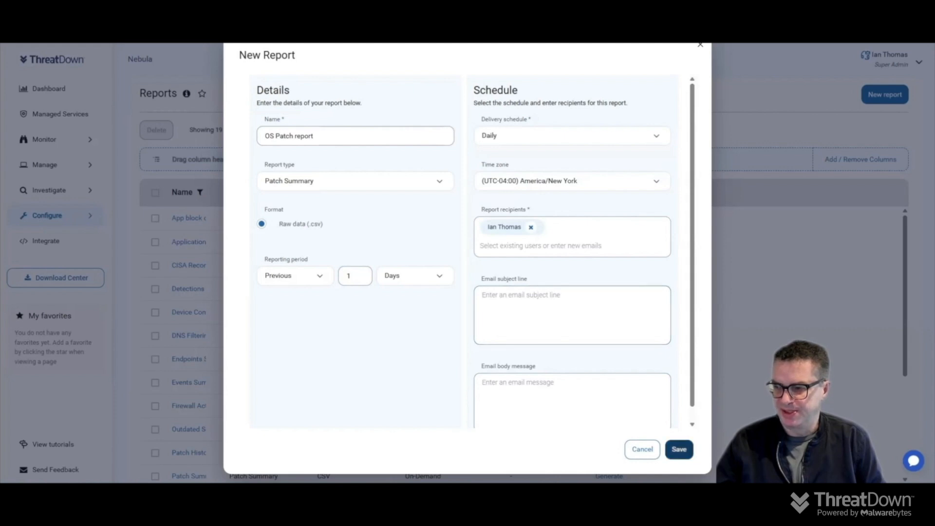
{"action": "left_click", "coordinate": [639, 450]}
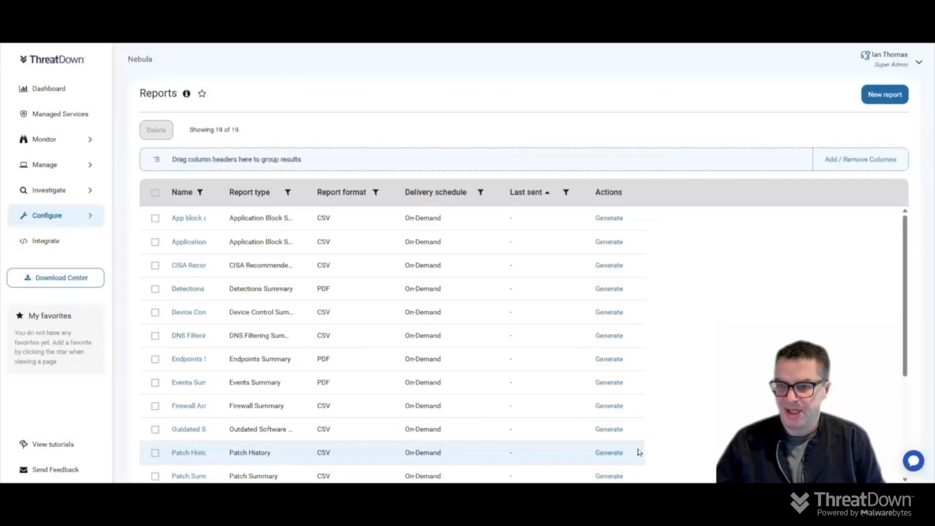